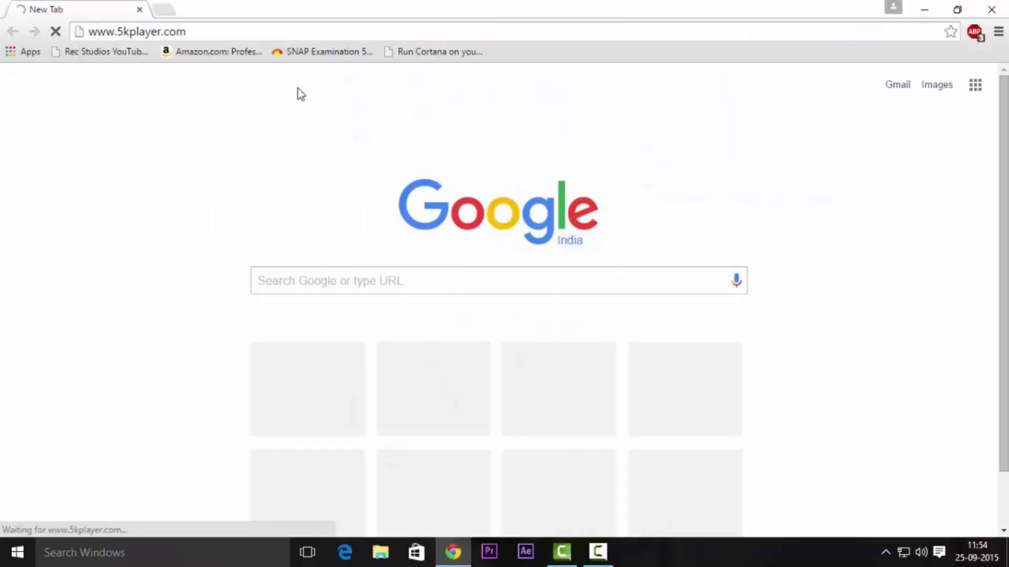
scroll(268, 254, down, 3)
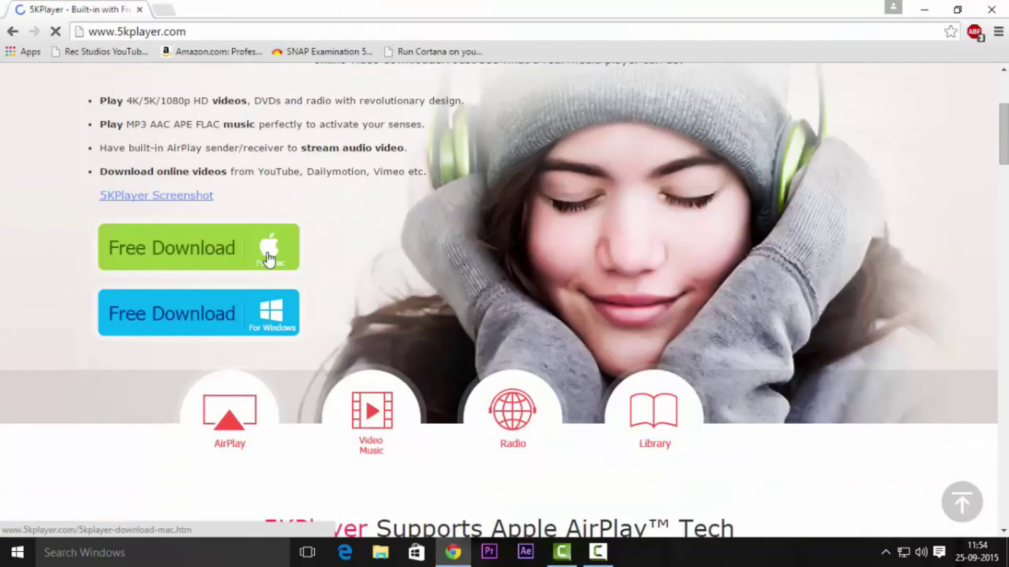
click(268, 254)
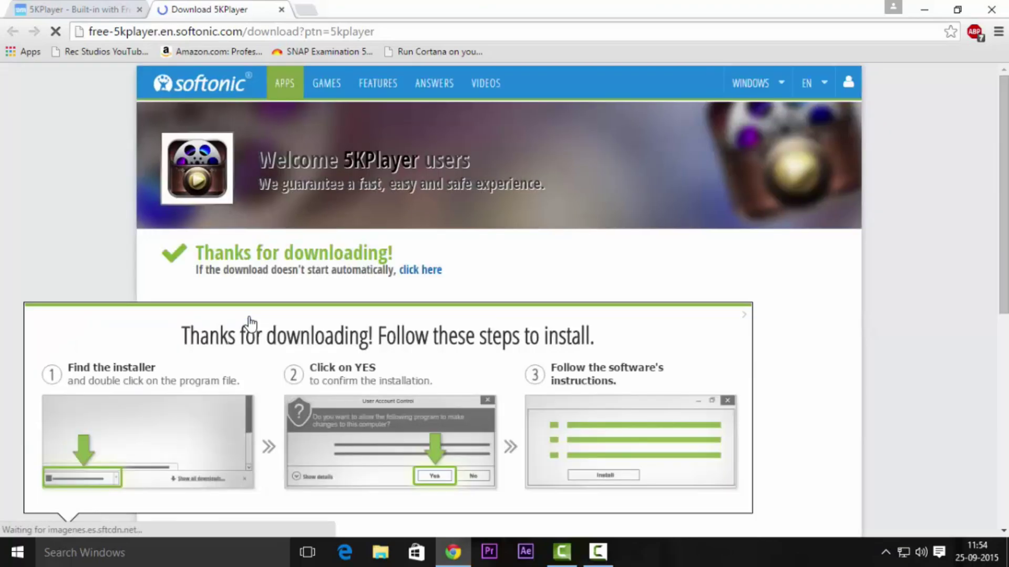
click(469, 327)
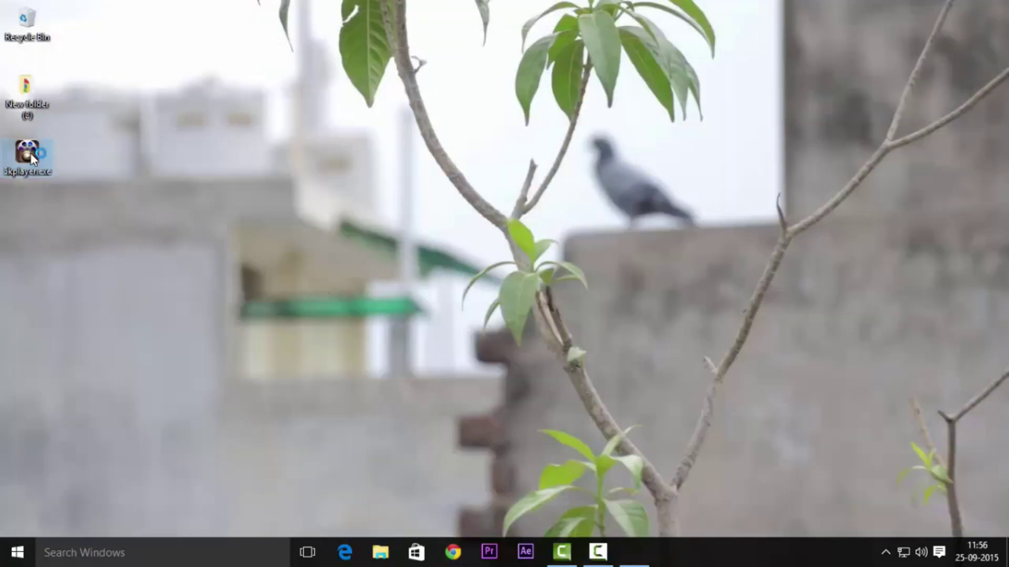
Step: Run the 5KPlayer installer, accept the license, install, and launch 5KPlayer when finished
double_click(29, 152)
click(589, 394)
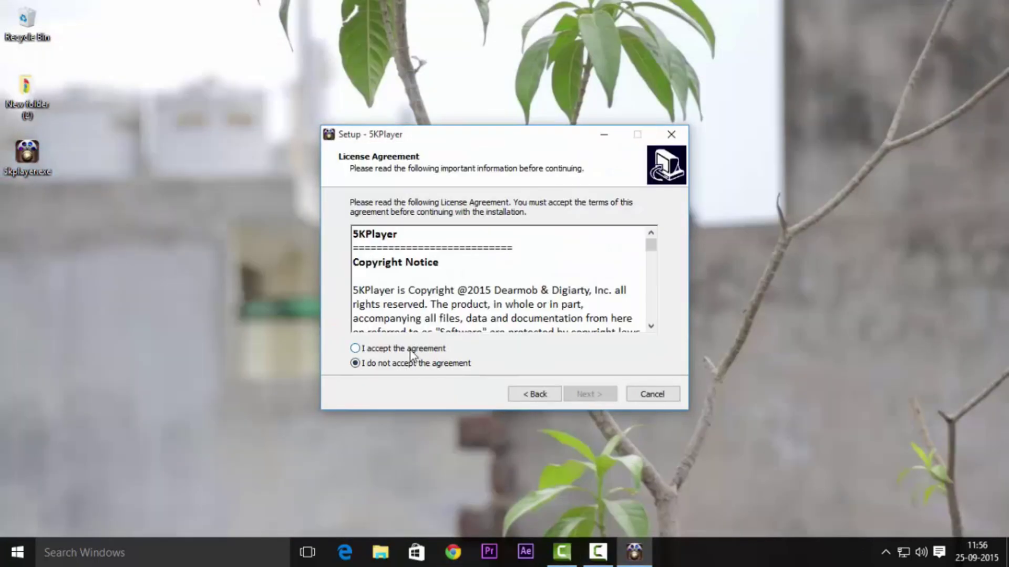
click(358, 349)
click(589, 394)
click(589, 394)
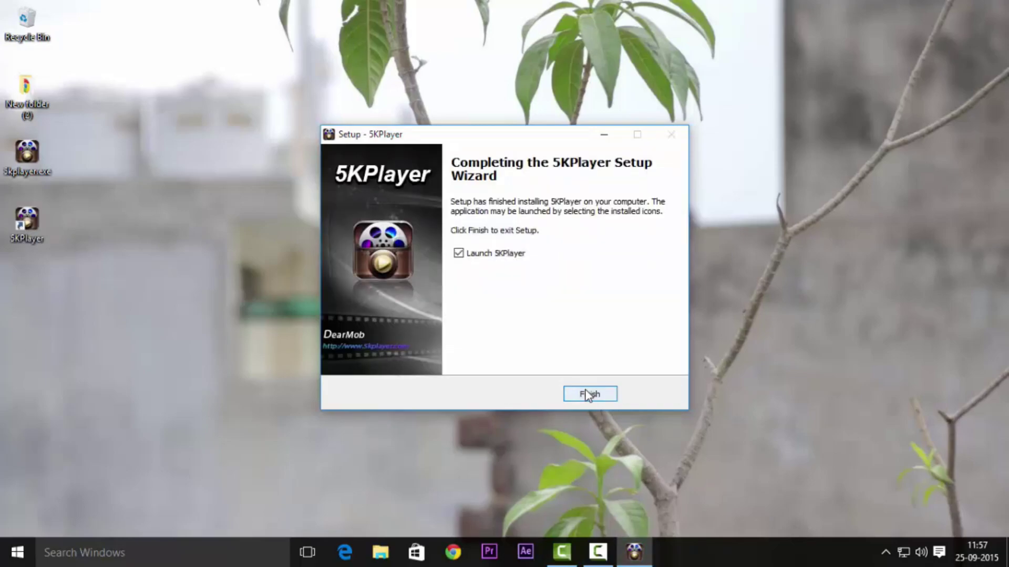
click(589, 394)
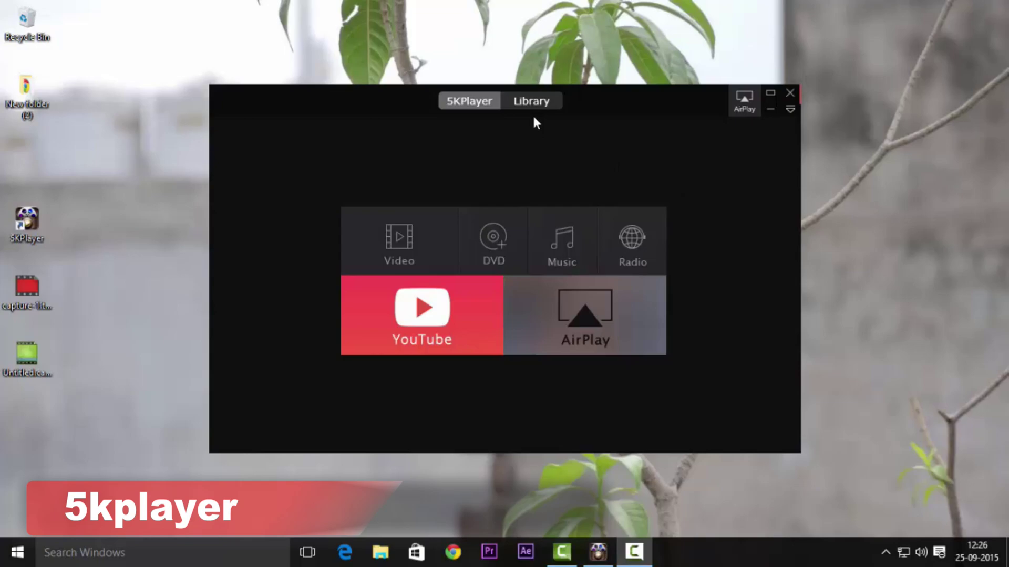
Step: Dismiss the Video file picker, then open the library and browse its Music playlists
click(399, 242)
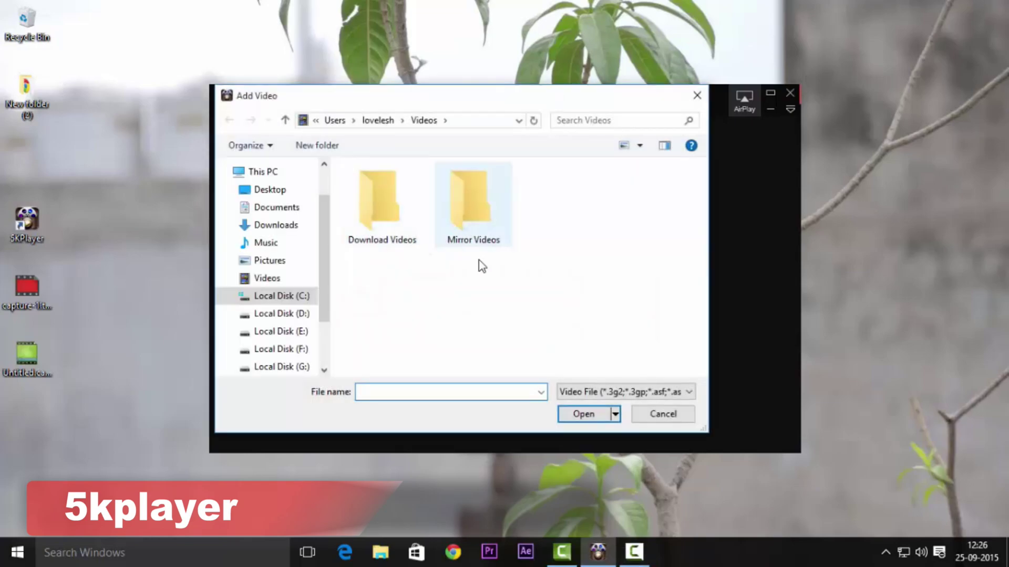
mouse_move(271, 268)
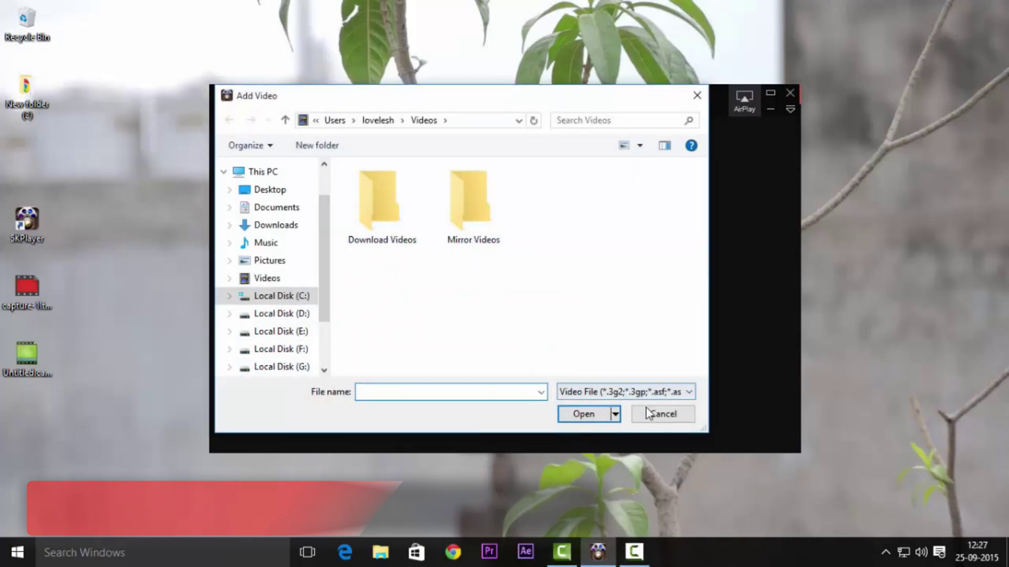
click(663, 414)
click(538, 102)
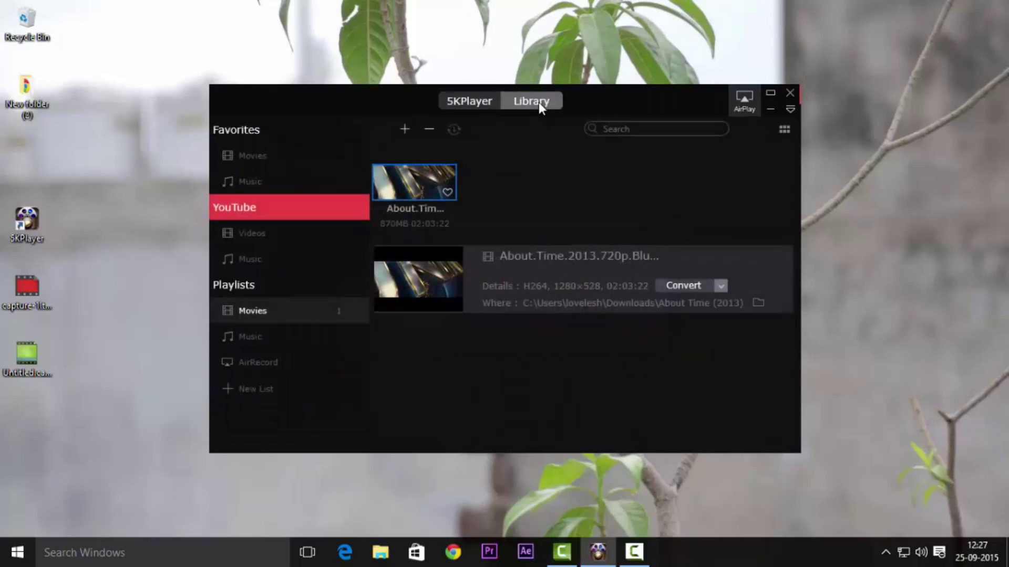
click(249, 338)
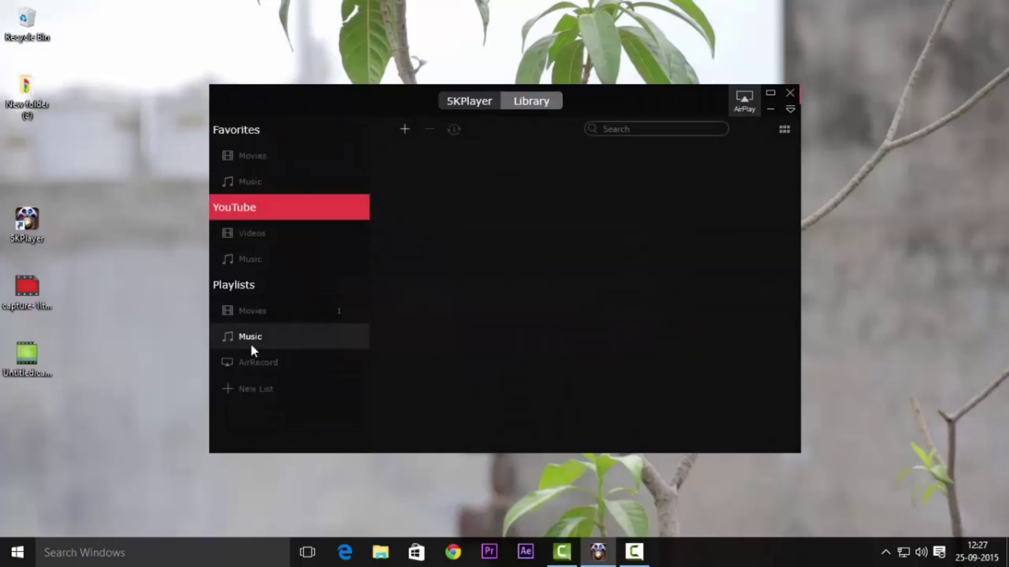
click(260, 362)
Step: Select About.Time in the Movies playlist and play it
click(284, 311)
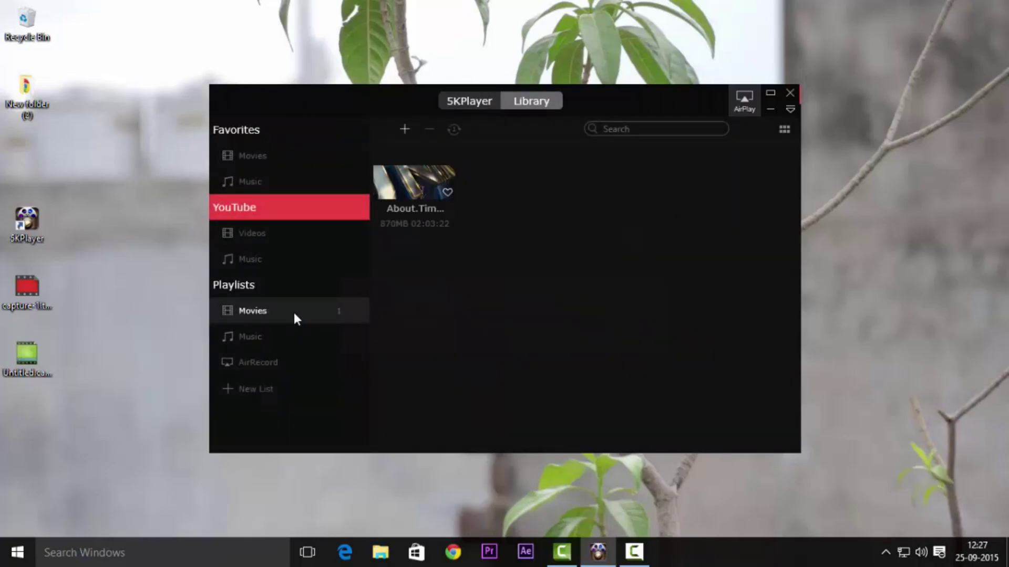
click(411, 185)
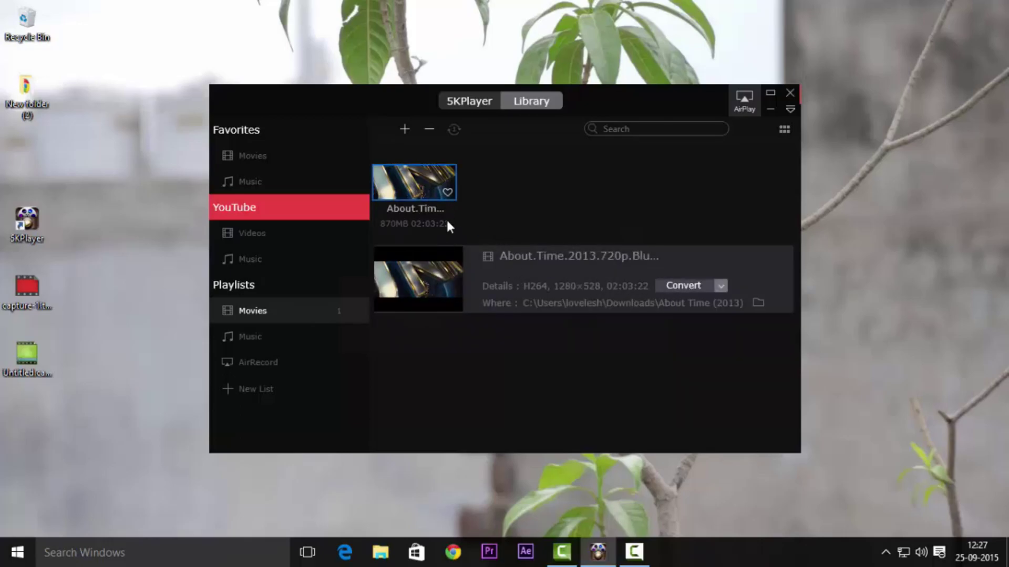
double_click(439, 193)
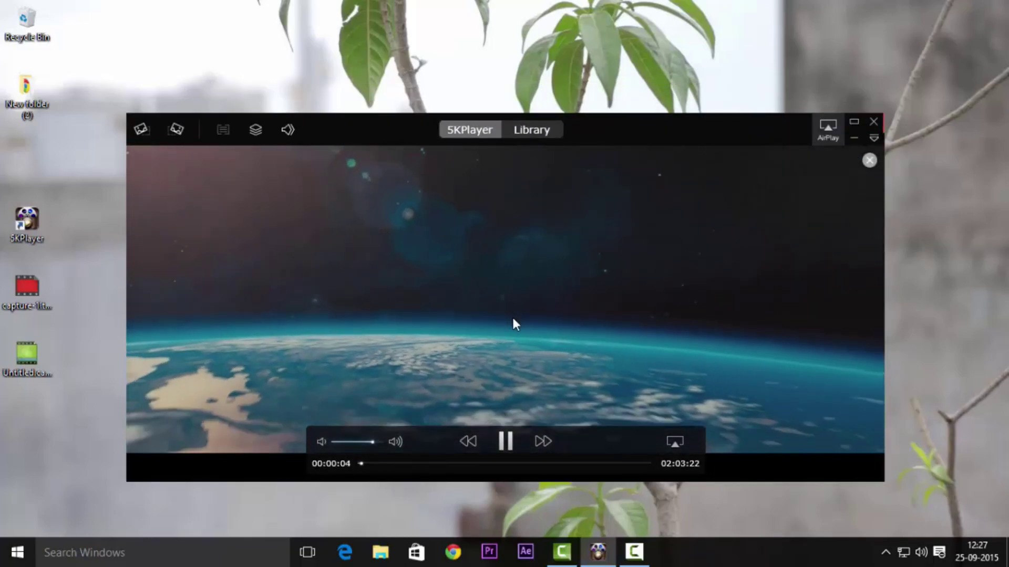
Step: Play the movie fullscreen, rotate it to portrait and back, and try loading subtitles
double_click(511, 315)
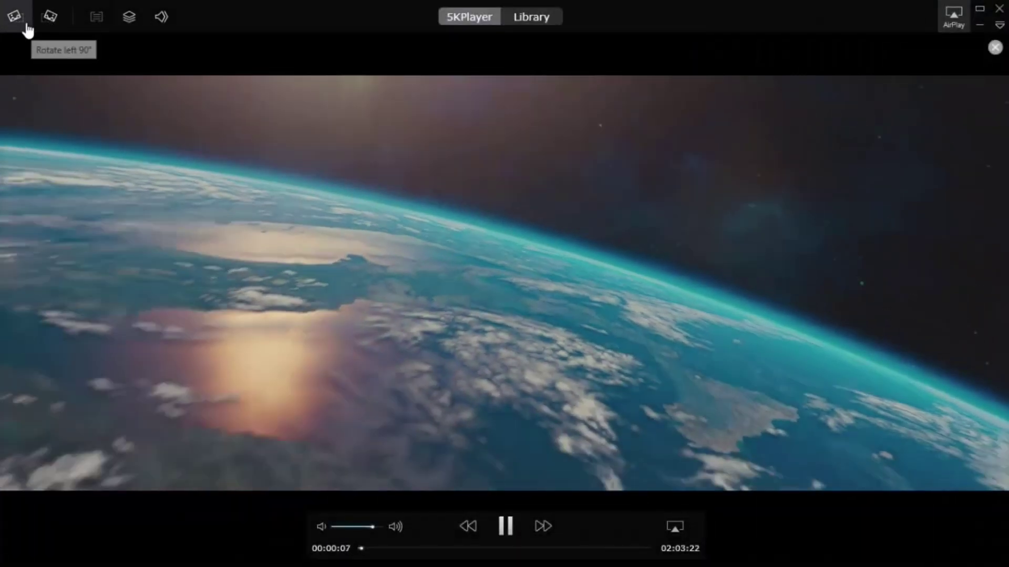
click(14, 16)
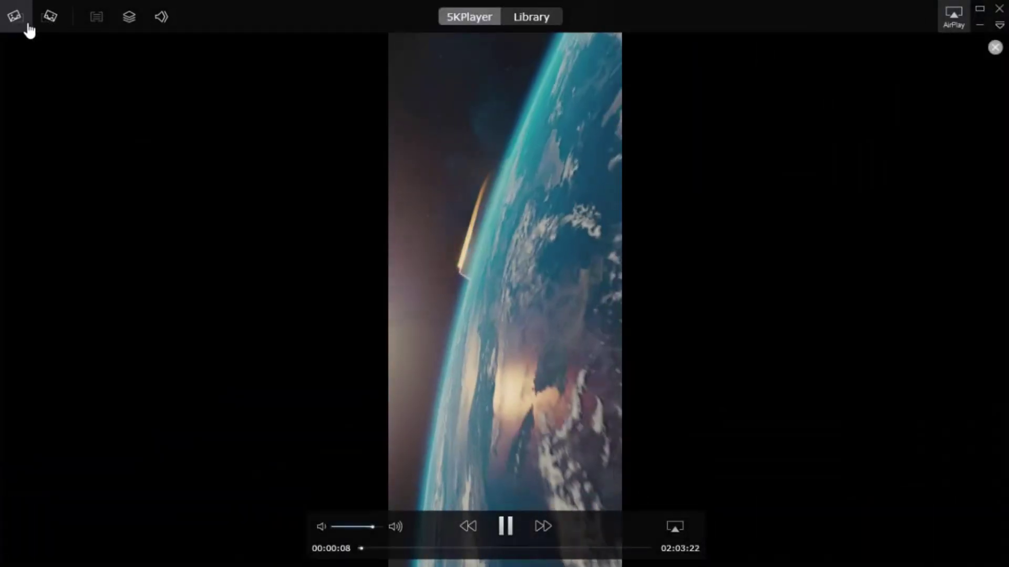
click(50, 17)
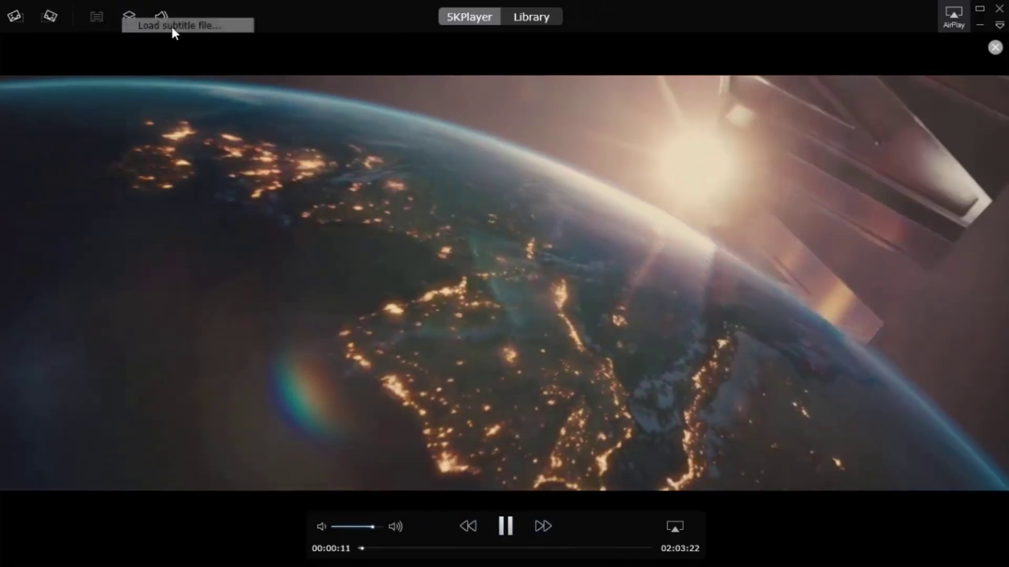
click(165, 21)
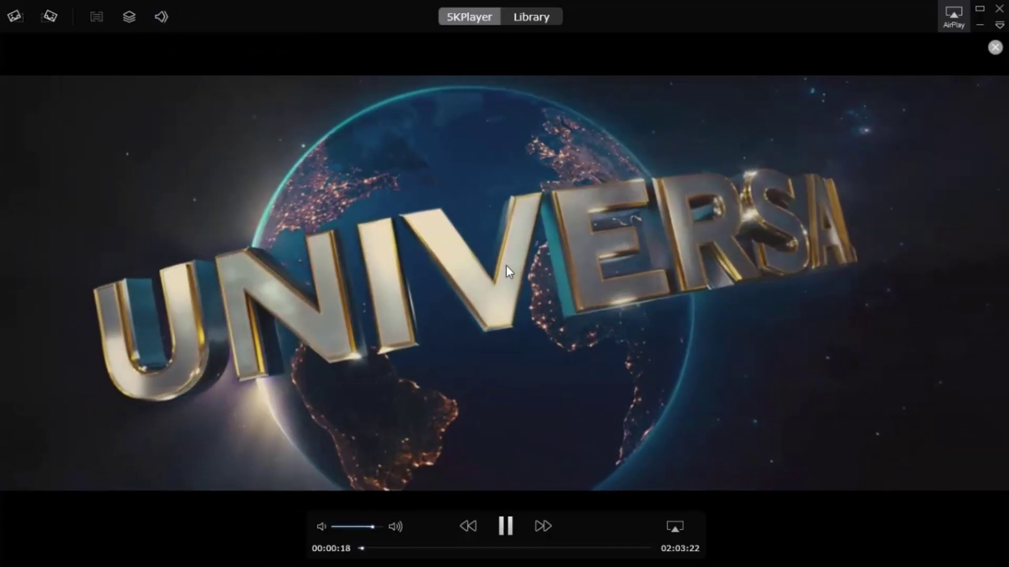
Step: Take a snapshot of the current frame and view the movie's media info
right_click(506, 268)
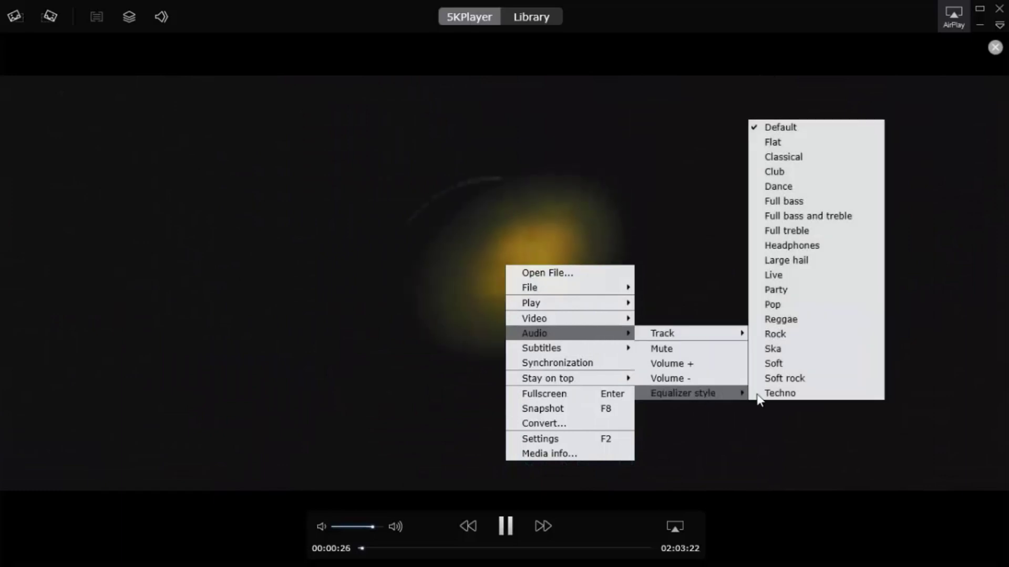
mouse_move(534, 333)
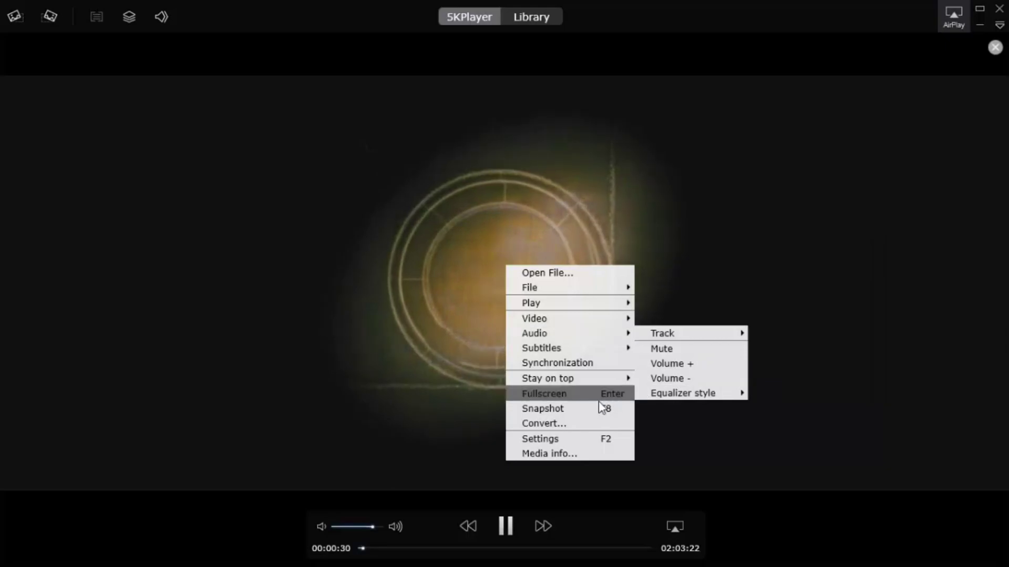
click(565, 410)
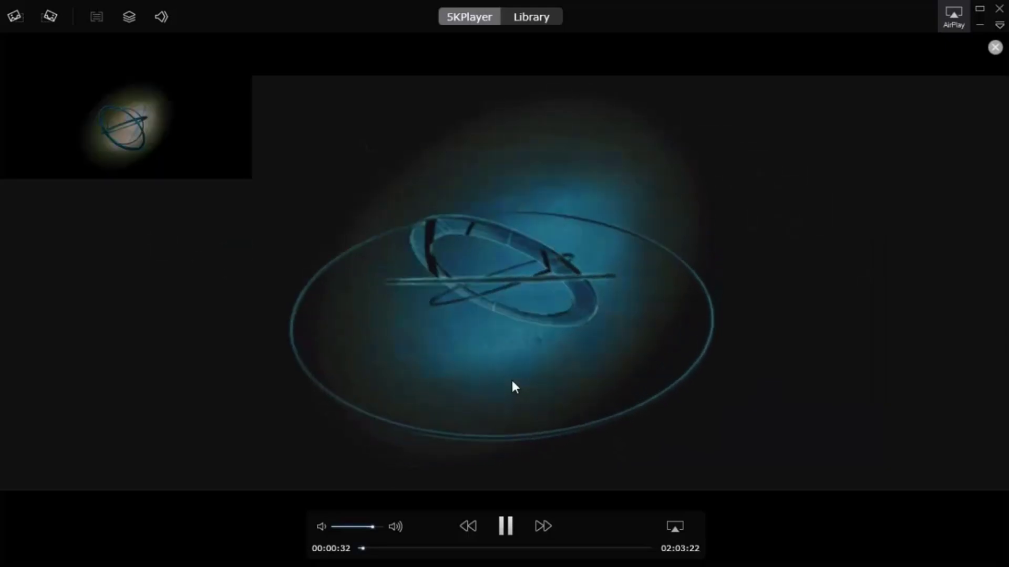
right_click(512, 186)
click(557, 375)
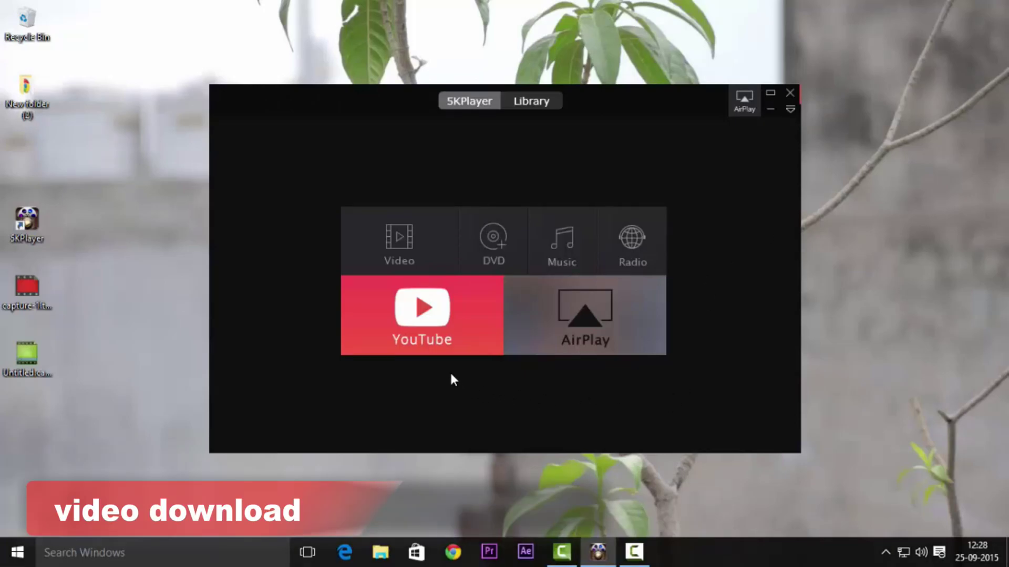
Step: Open the YouTube downloader page and select the link in its URL field
click(414, 318)
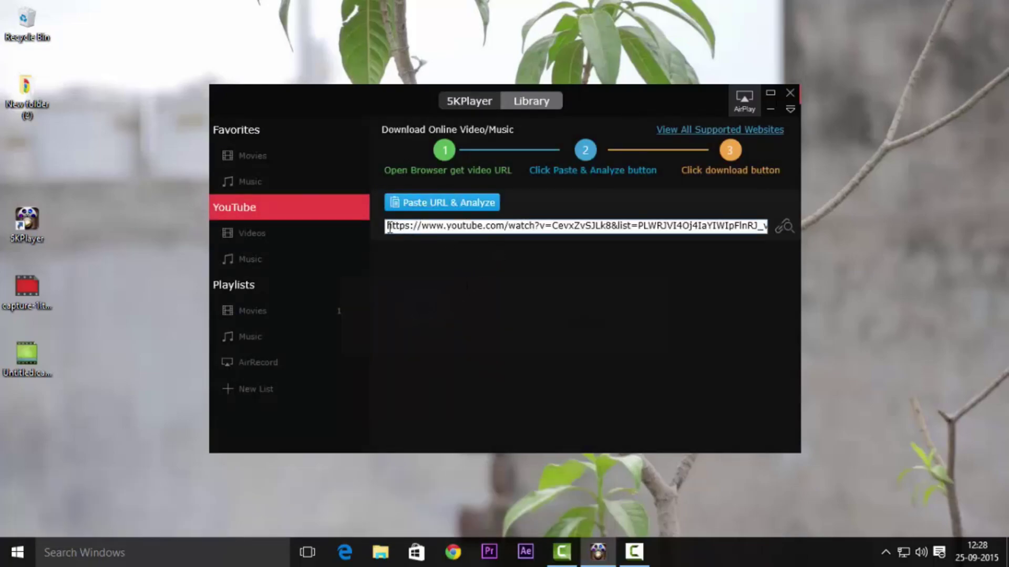
drag(389, 226, 768, 226)
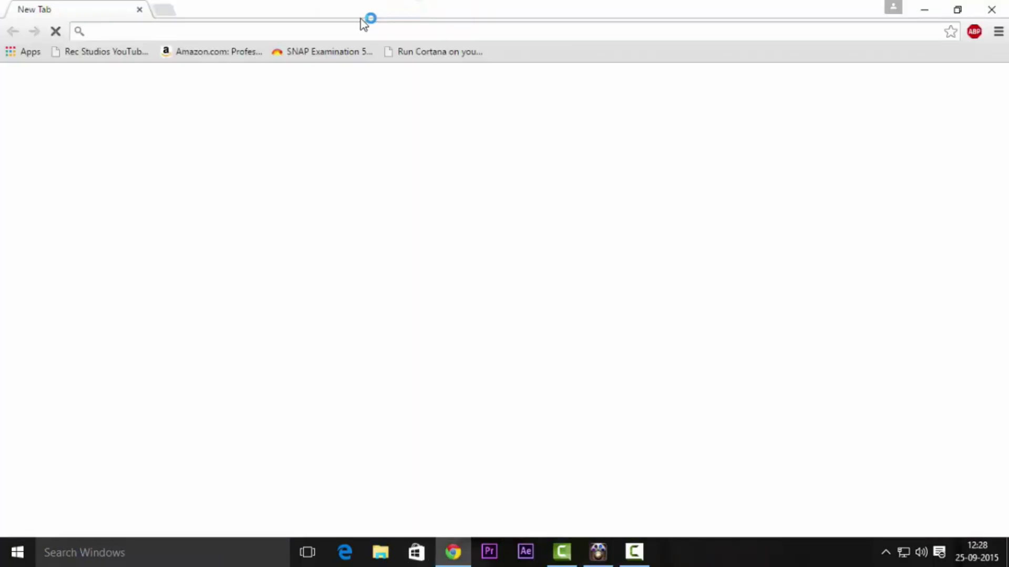
text(youtube.com)
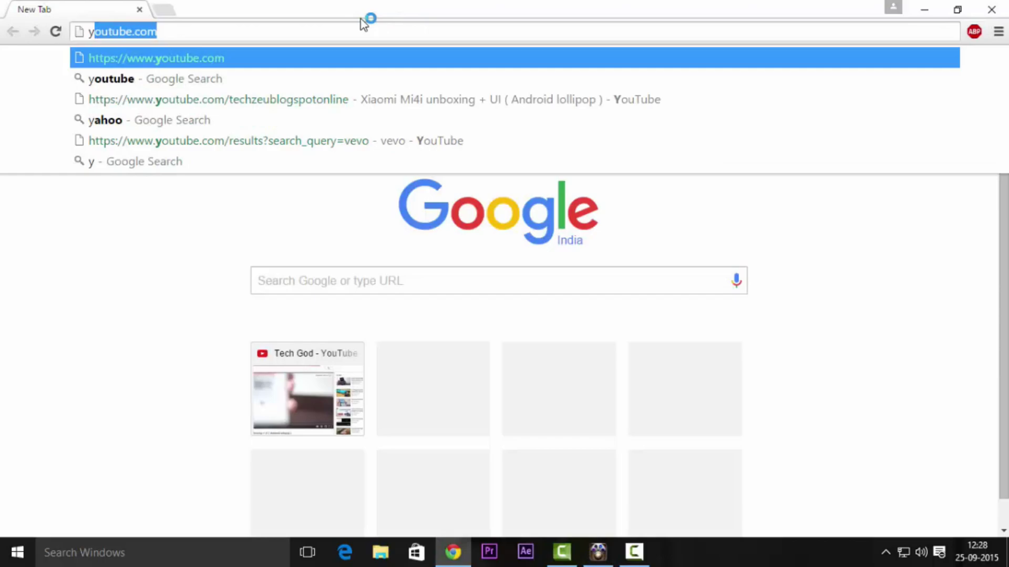
Step: Open the Android KitKat YouTube page, close it, and analyze its link in 5KPlayer
key(End)
key(Down)
key(Return)
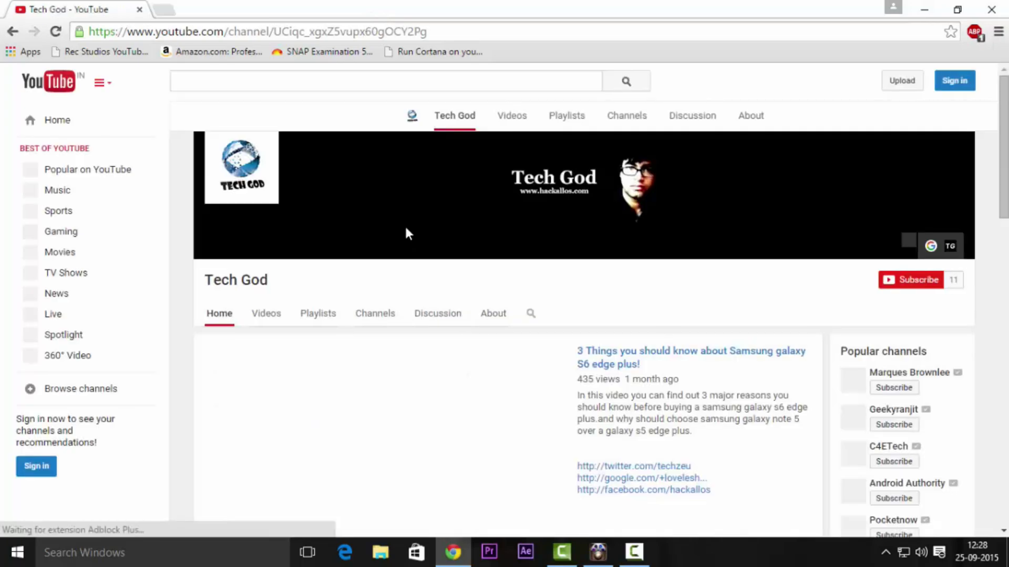
scroll(641, 355, down, 4)
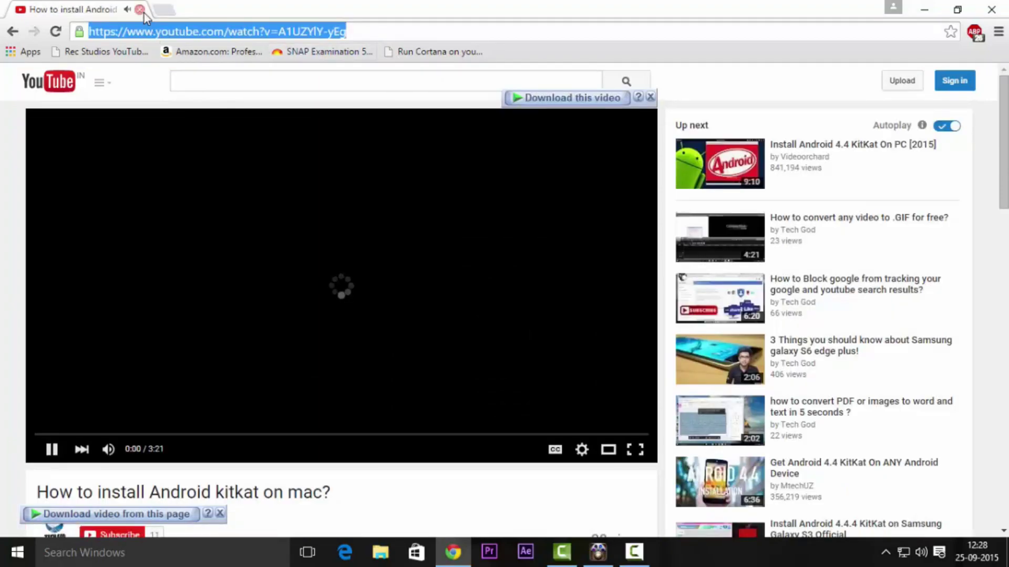
click(139, 10)
click(436, 203)
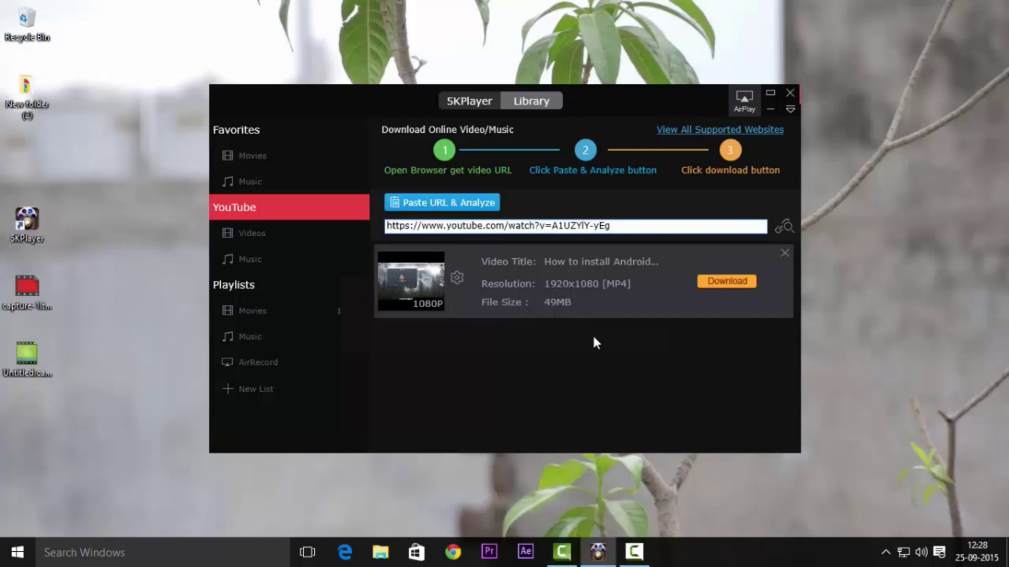
Step: Start the 1080P Android KitKat video download, then remove its entry from the list
click(720, 279)
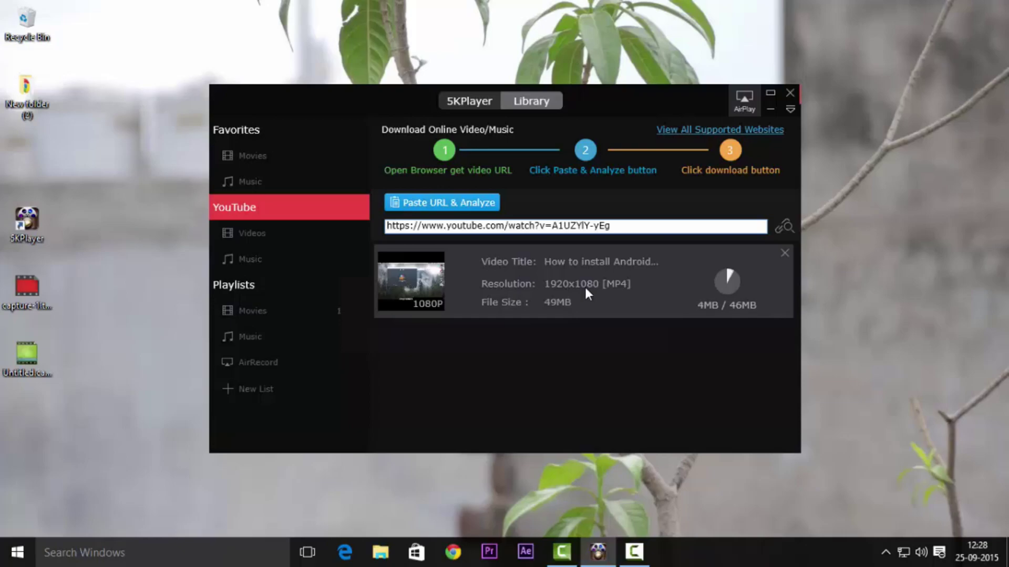
click(786, 255)
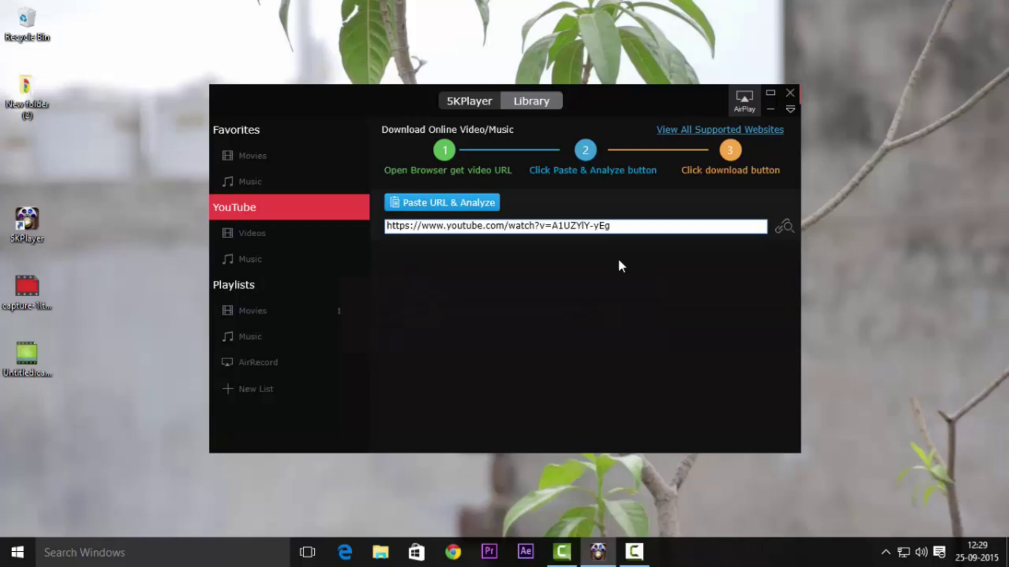
Step: Play the movie from the library's Movies playlist
click(253, 308)
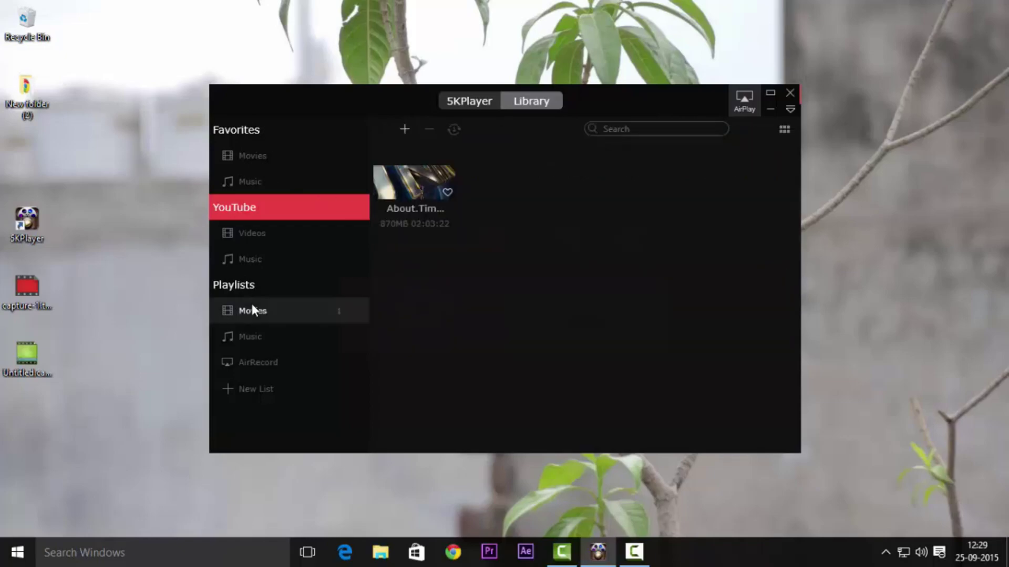
double_click(405, 190)
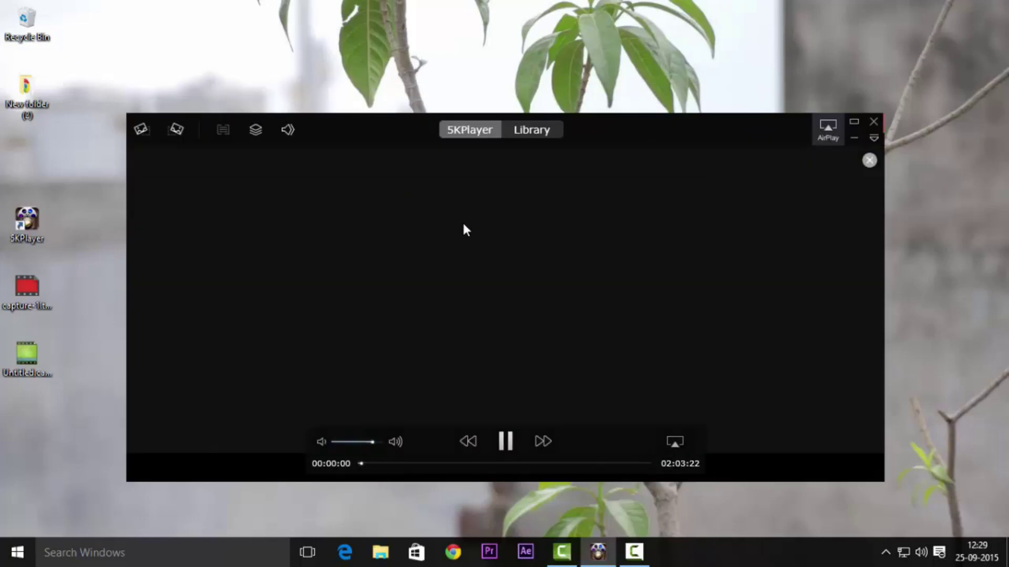
right_click(461, 220)
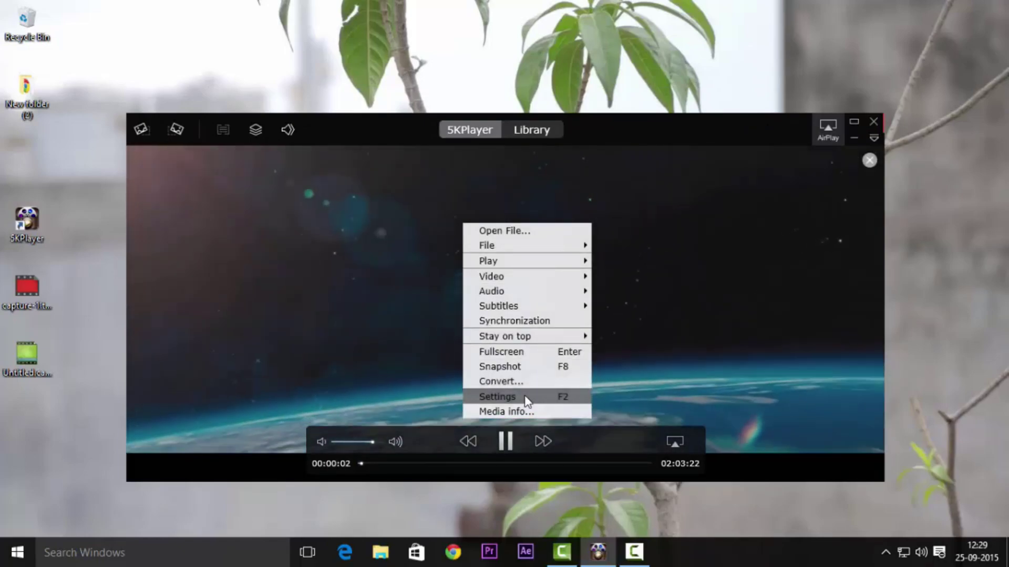
Step: Review the Downloader preferences, keeping MP4 and 1080P, then close settings and the player
click(497, 396)
click(494, 205)
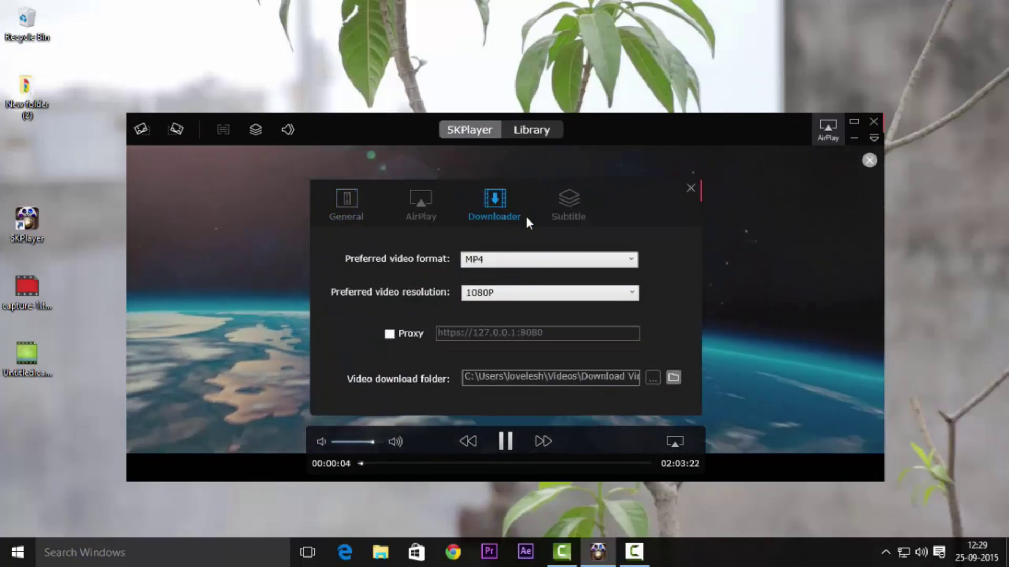
click(510, 292)
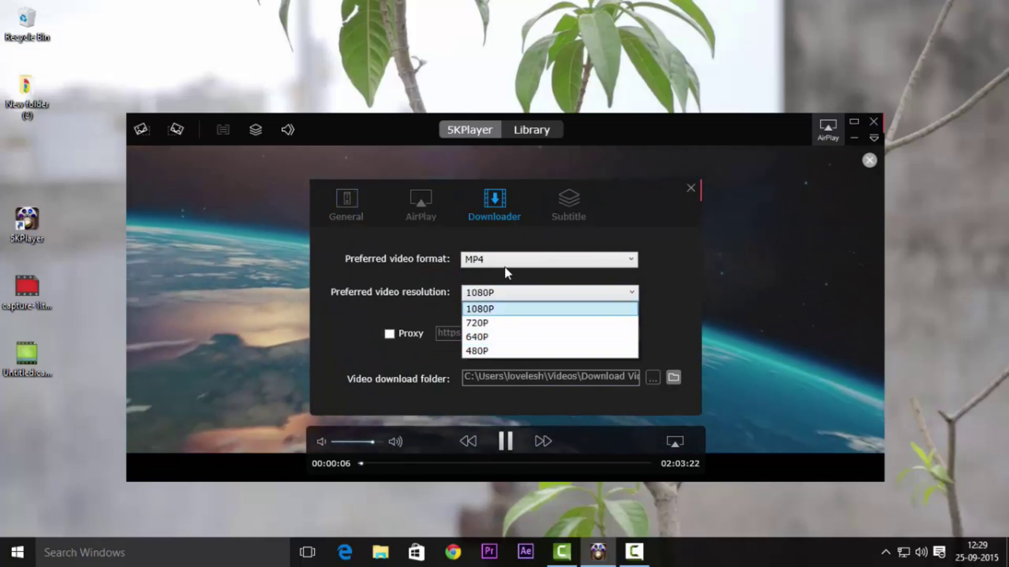
click(505, 263)
click(504, 261)
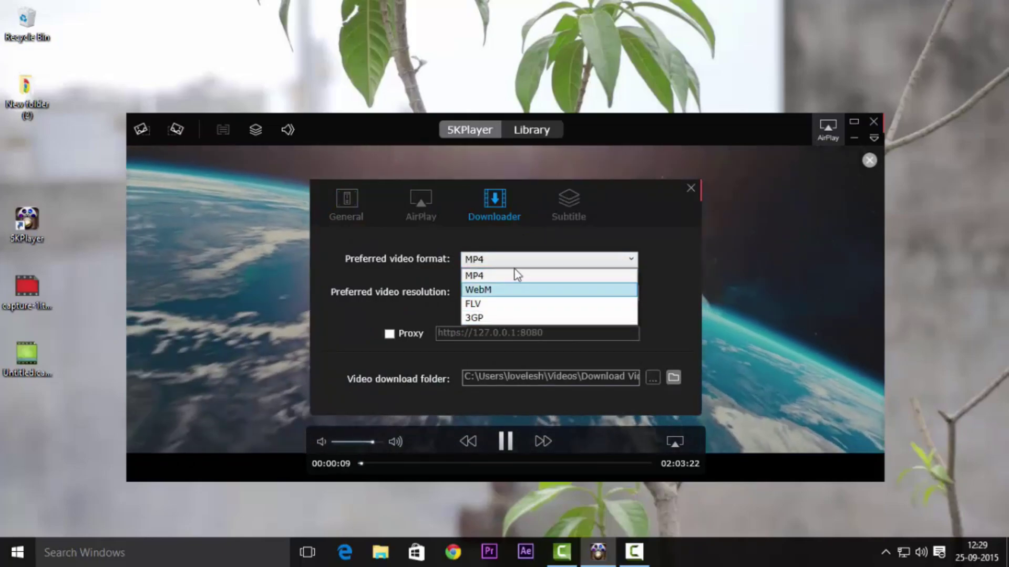
click(615, 229)
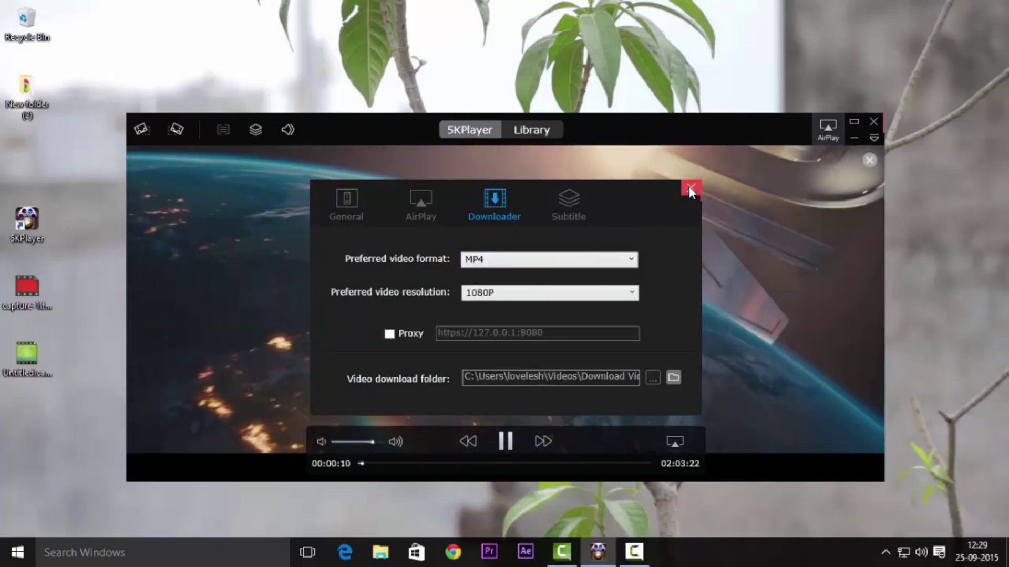
click(691, 191)
click(869, 161)
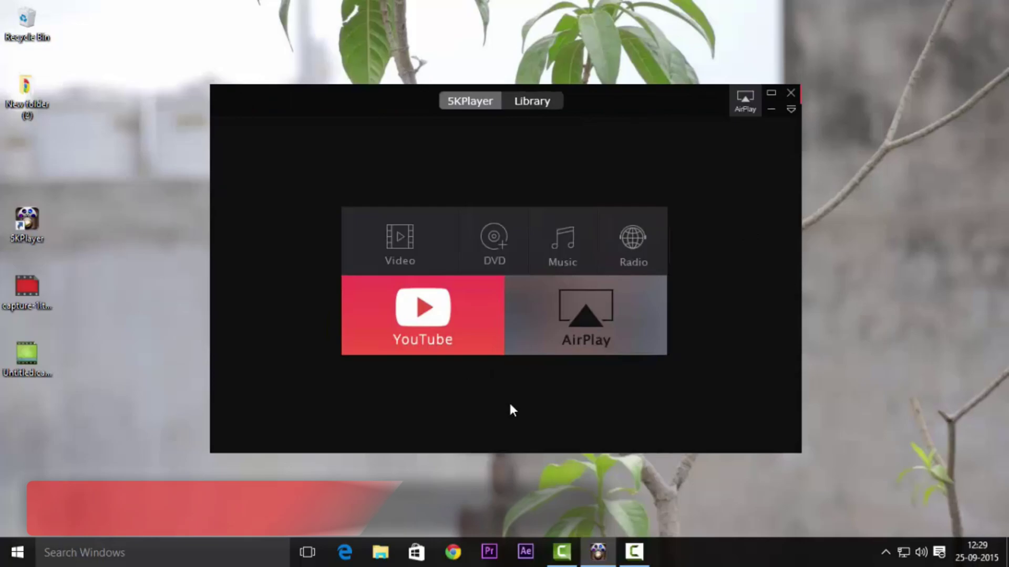
click(638, 235)
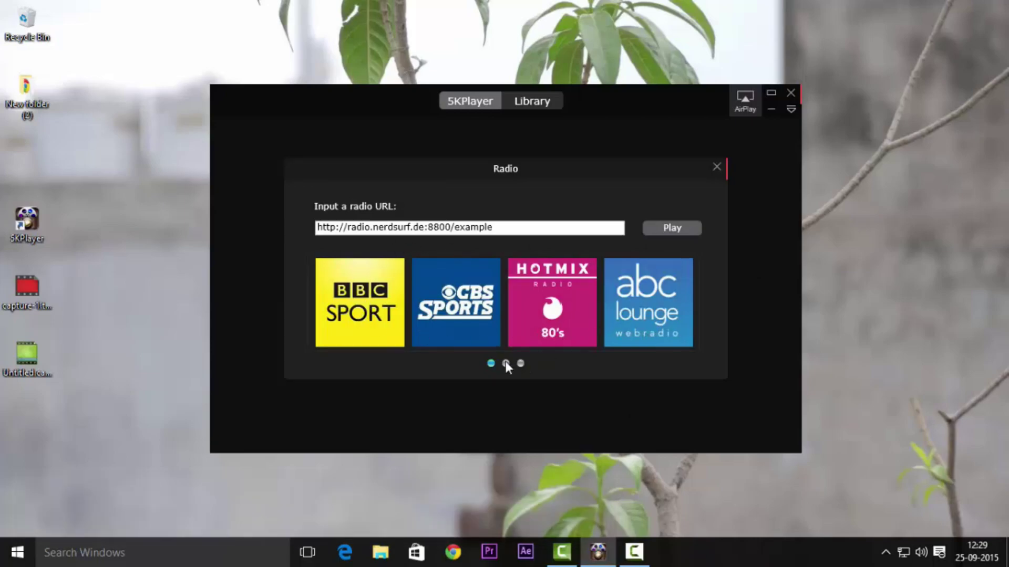
click(504, 362)
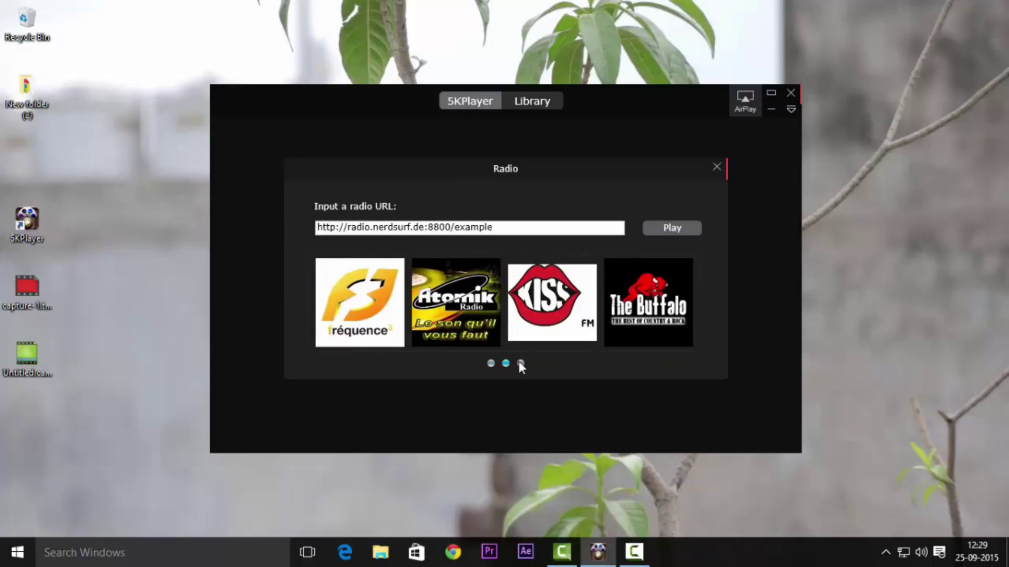
click(519, 362)
click(491, 364)
click(357, 303)
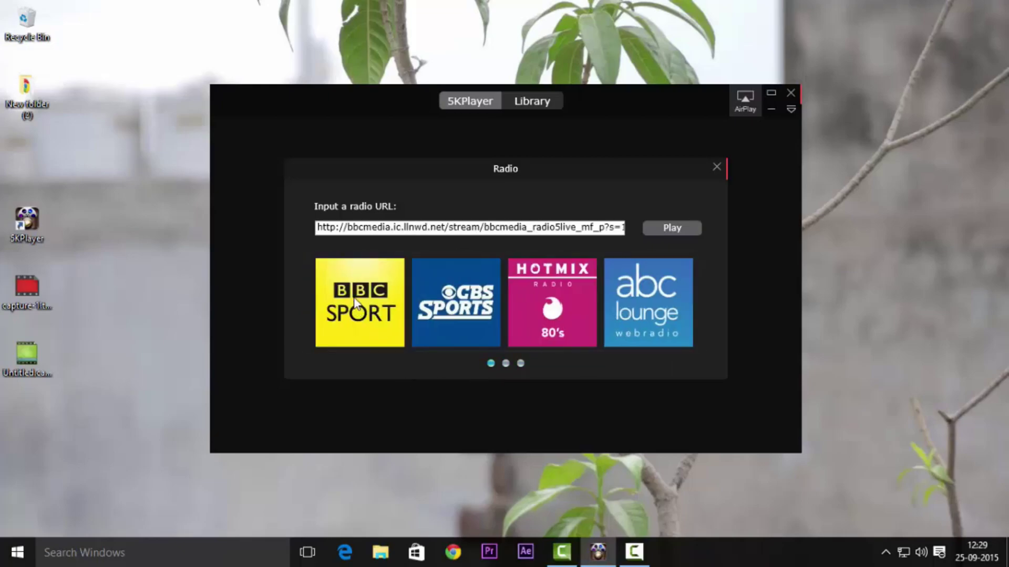
click(662, 228)
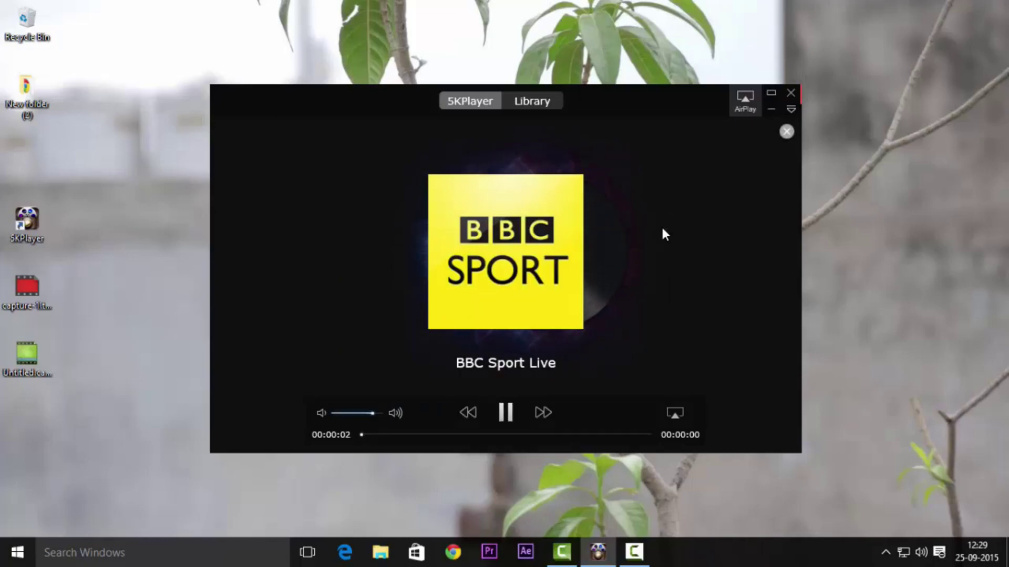
click(674, 413)
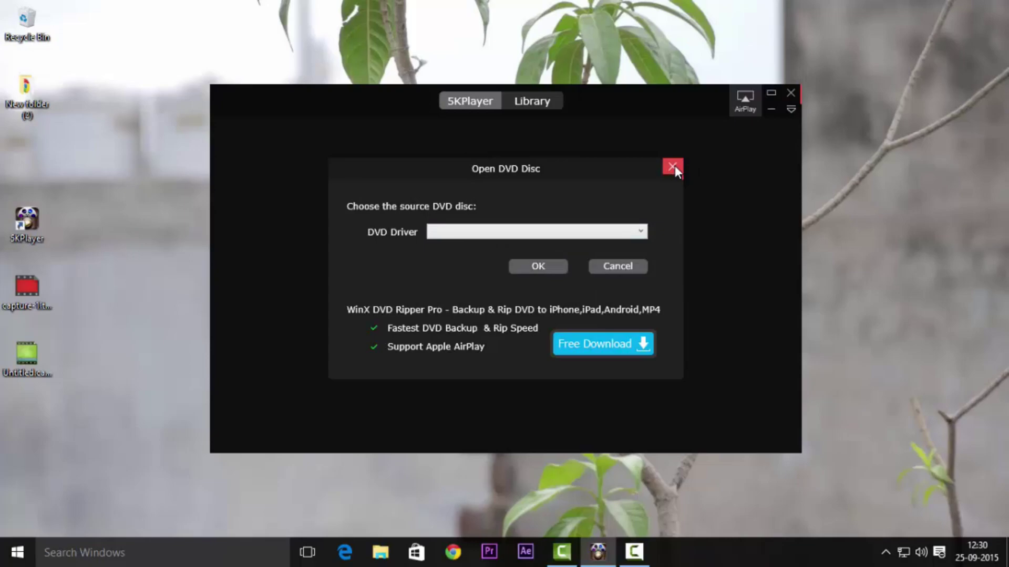
click(675, 169)
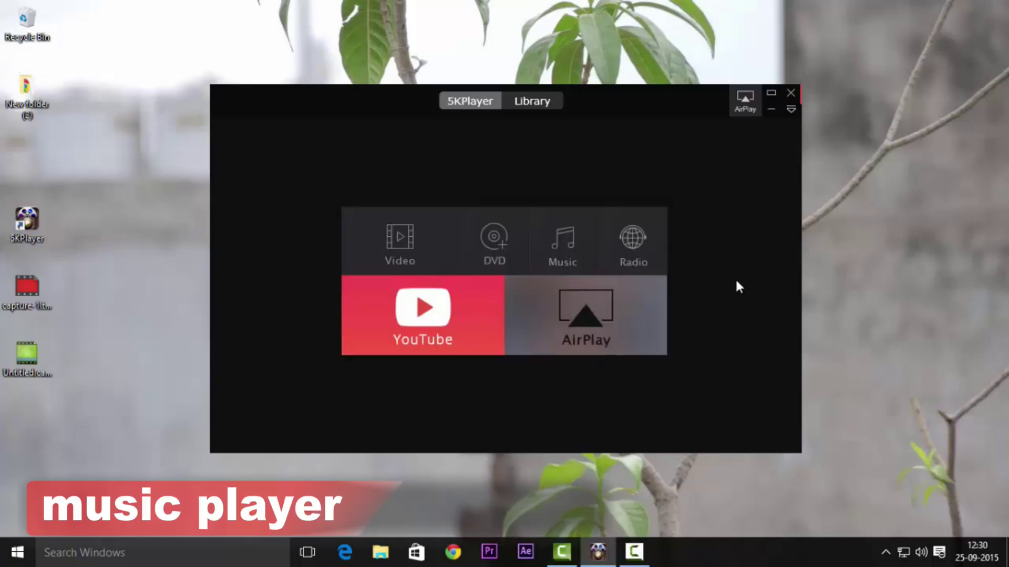
click(563, 237)
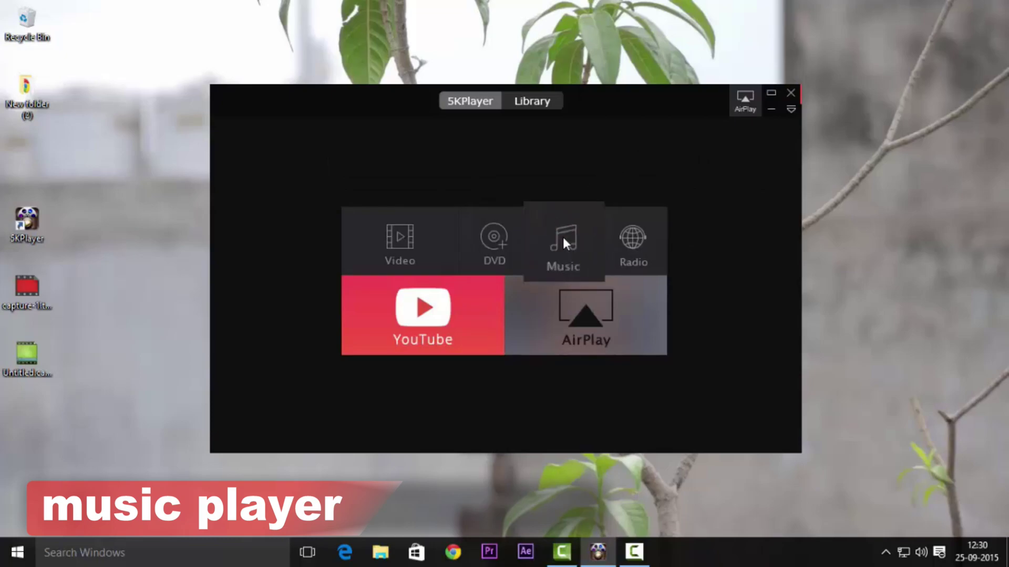
double_click(379, 204)
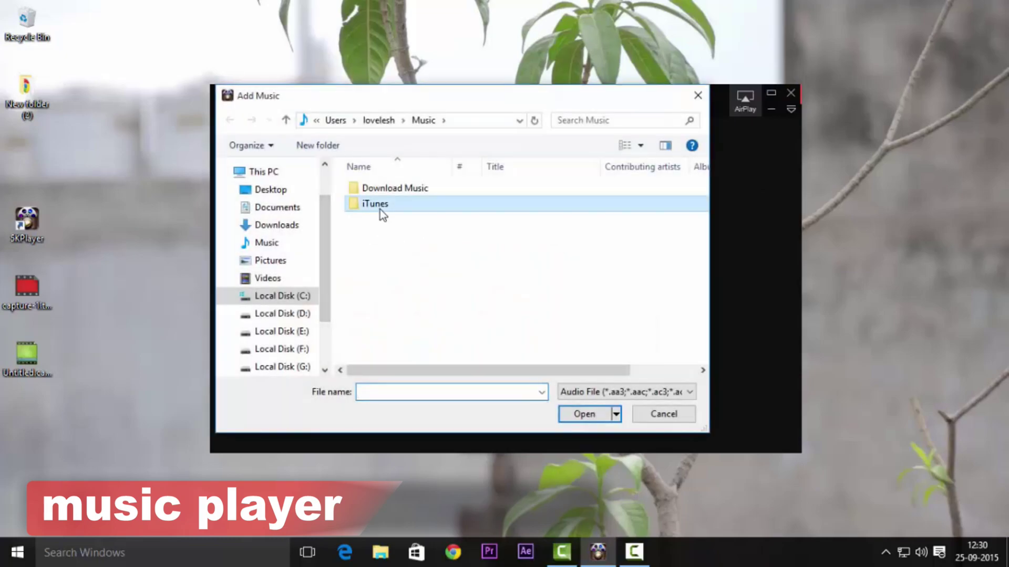
click(285, 121)
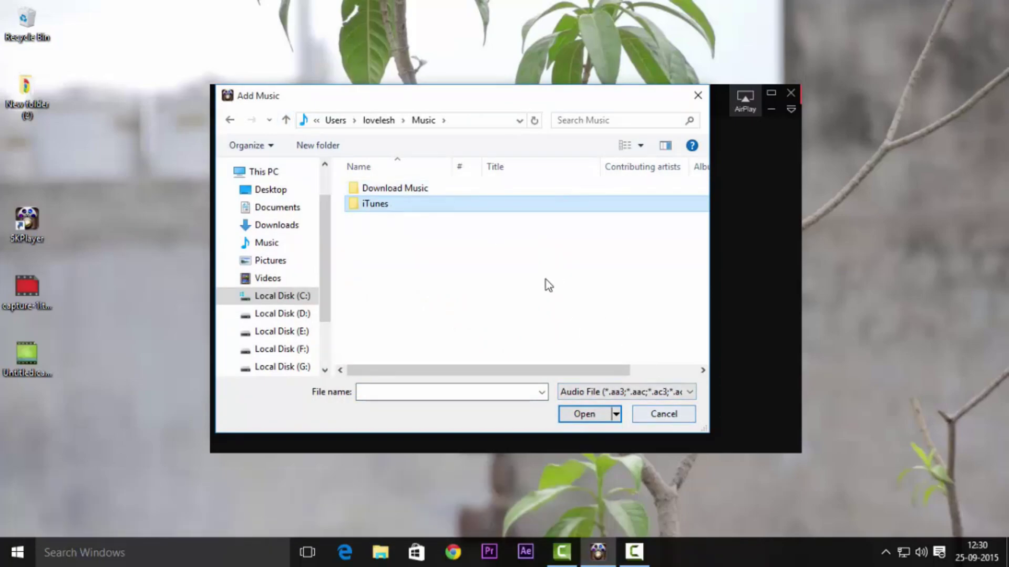
click(660, 412)
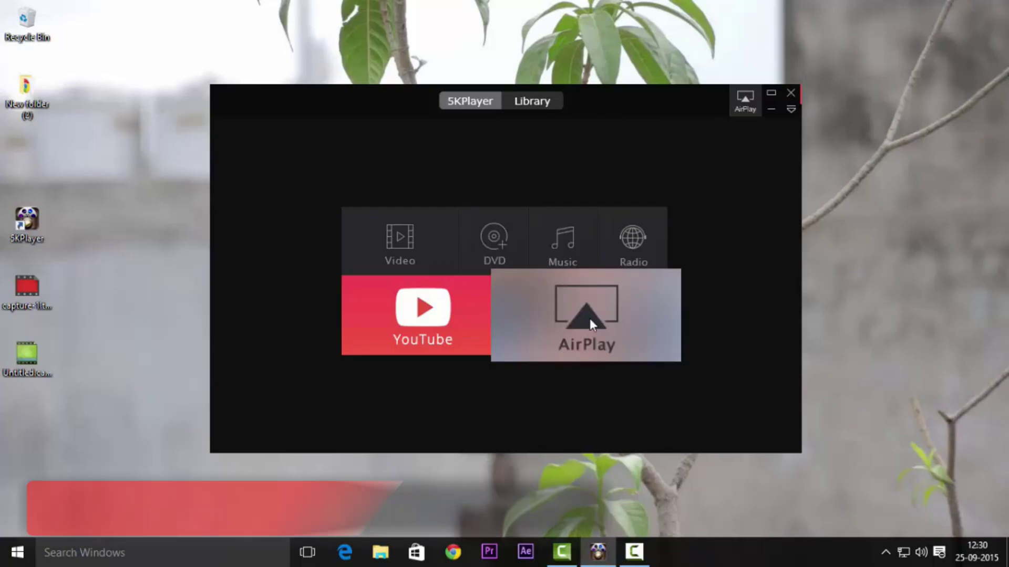
Step: Show the AirPlay receiver and sender guide from the home screen's AirPlay tile
click(589, 318)
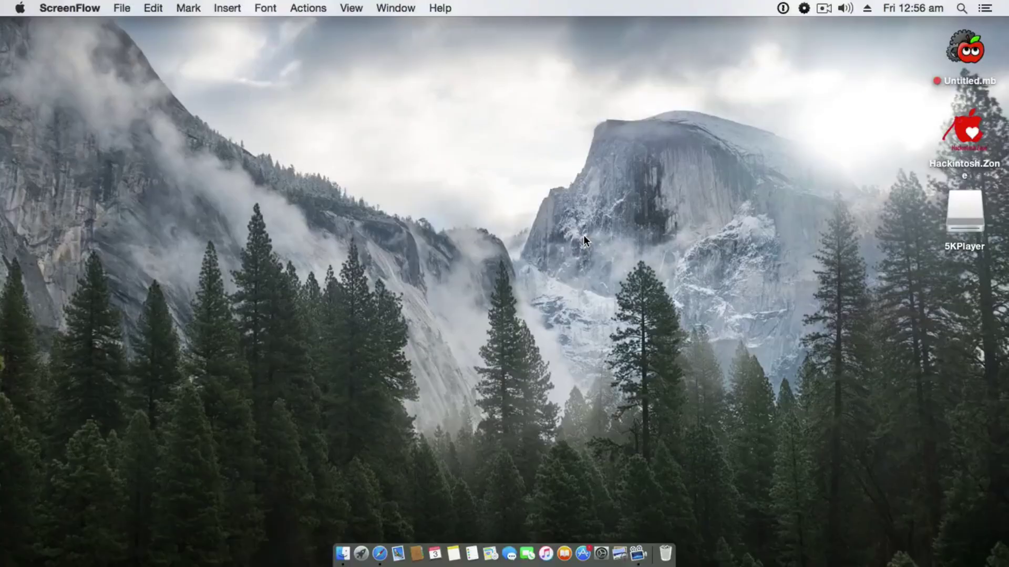
Step: Launch 5KPlayer on the Mac from Launchpad
click(361, 554)
click(733, 437)
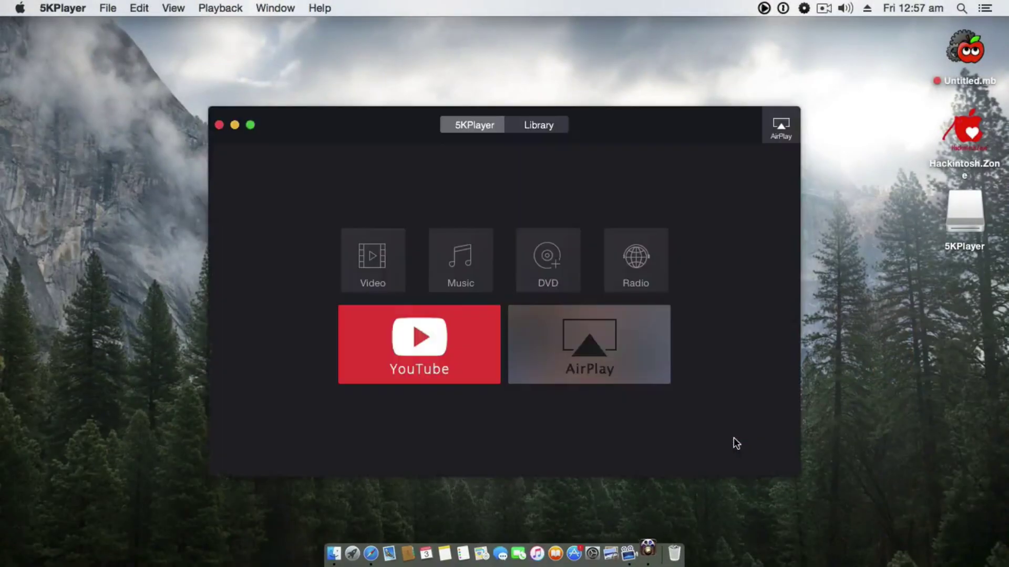